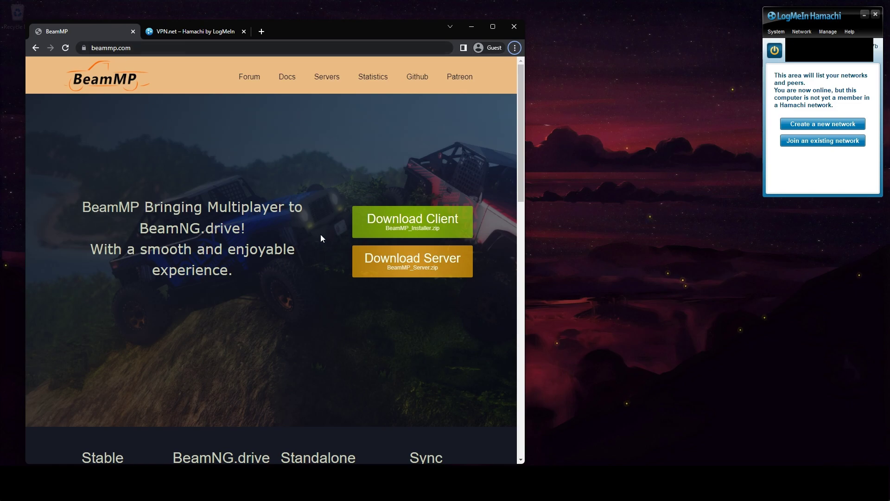
Download the BeamMP server zip from beammp.com, then switch to the Hamachi website
click(391, 267)
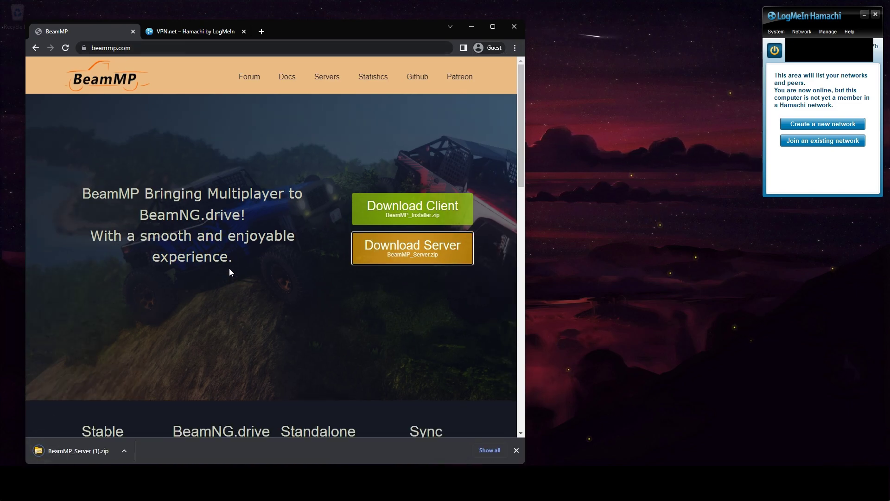
click(194, 31)
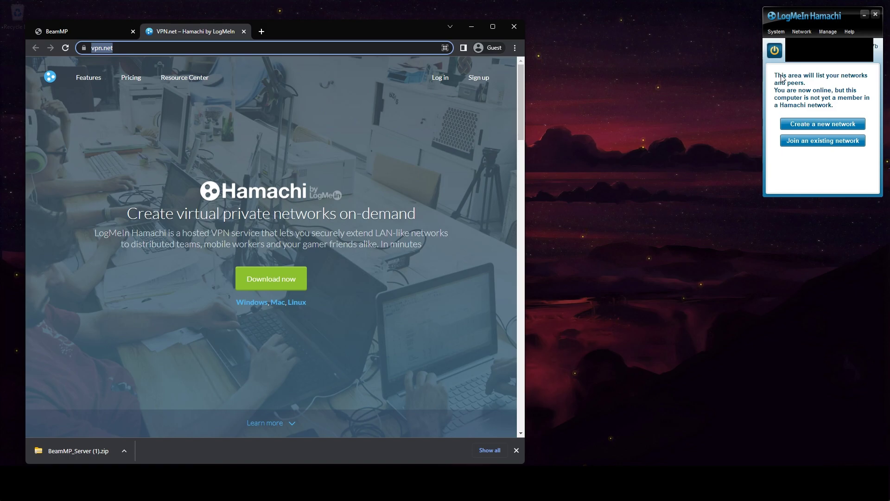
Create Hamachi network BeamMPTestServer12345, entering its password and confirmation
click(822, 124)
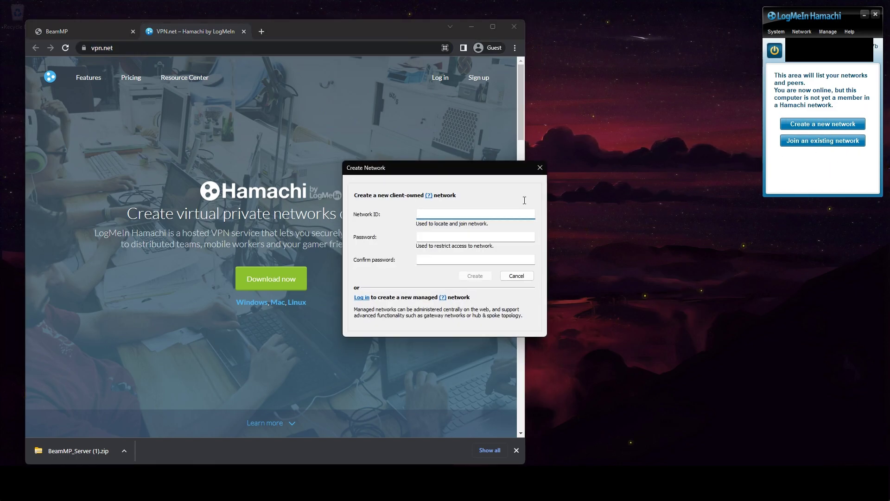
key(Tab)
key(Tab)
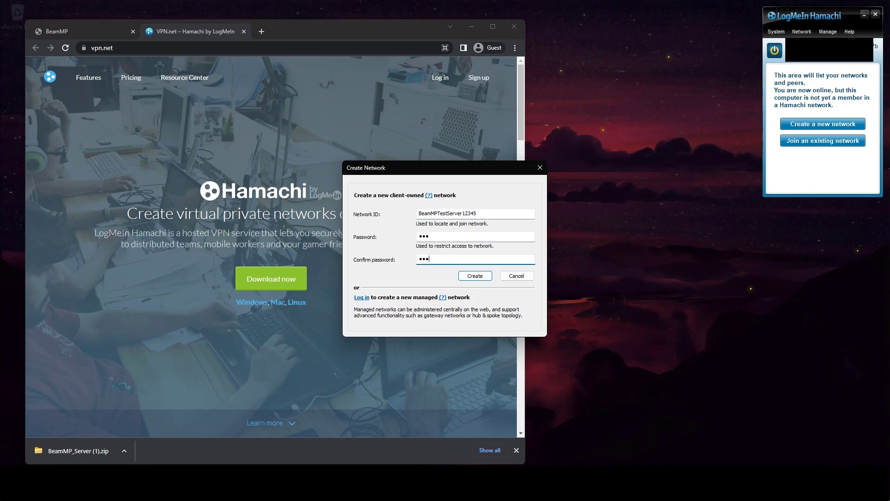
key(Return)
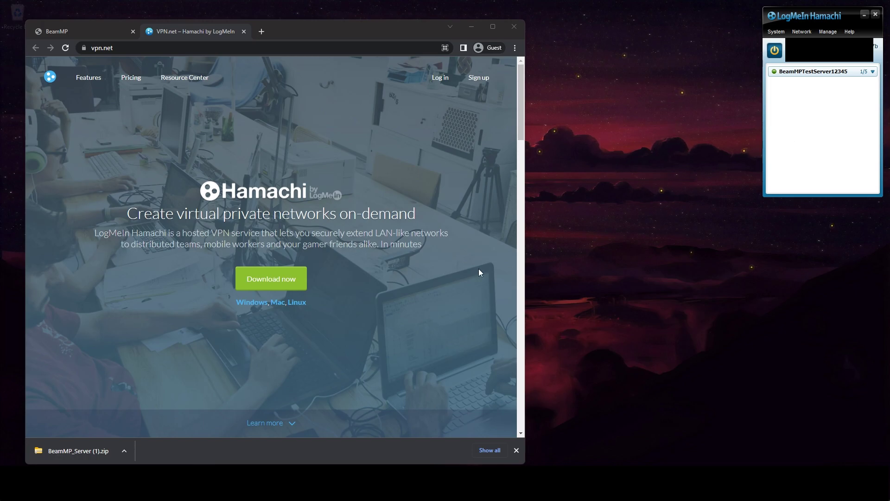
Extract all files from the downloaded BeamMP server archive
click(78, 451)
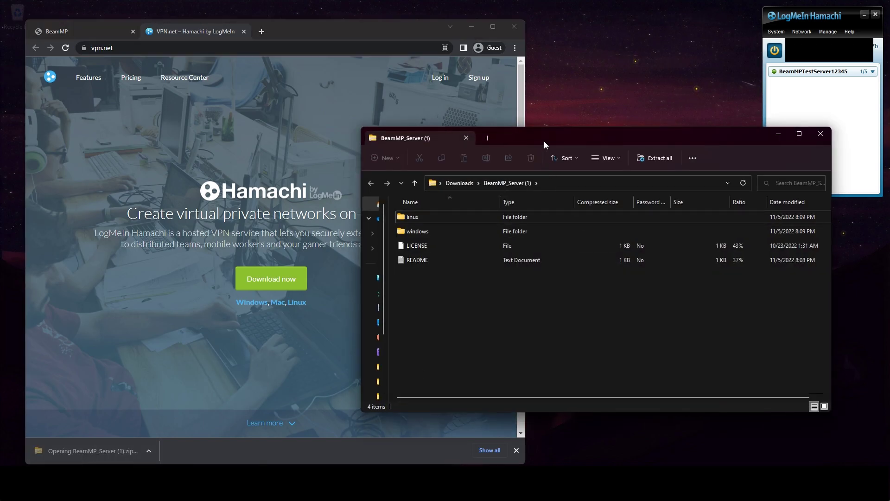
drag(544, 141, 464, 148)
double_click(343, 241)
double_click(347, 229)
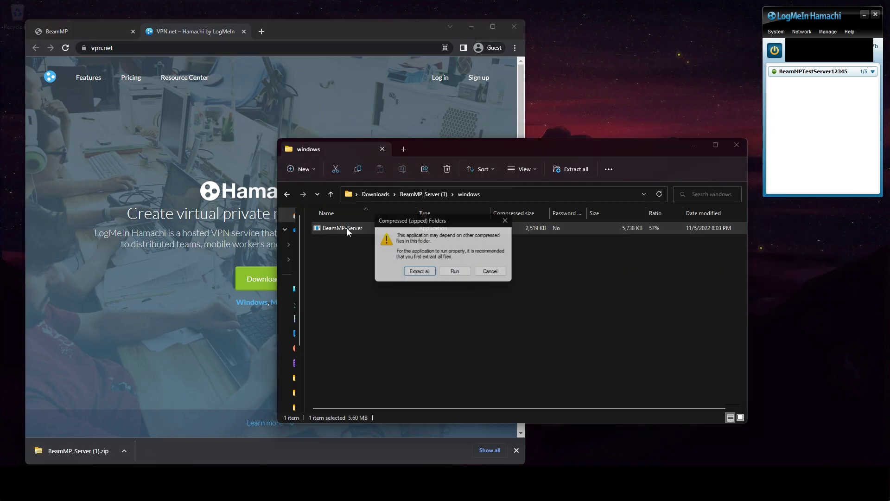
click(420, 273)
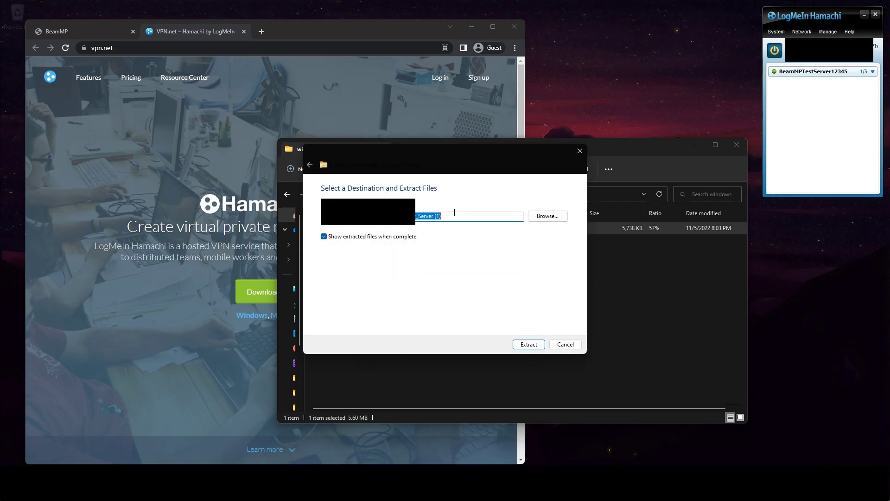
click(526, 344)
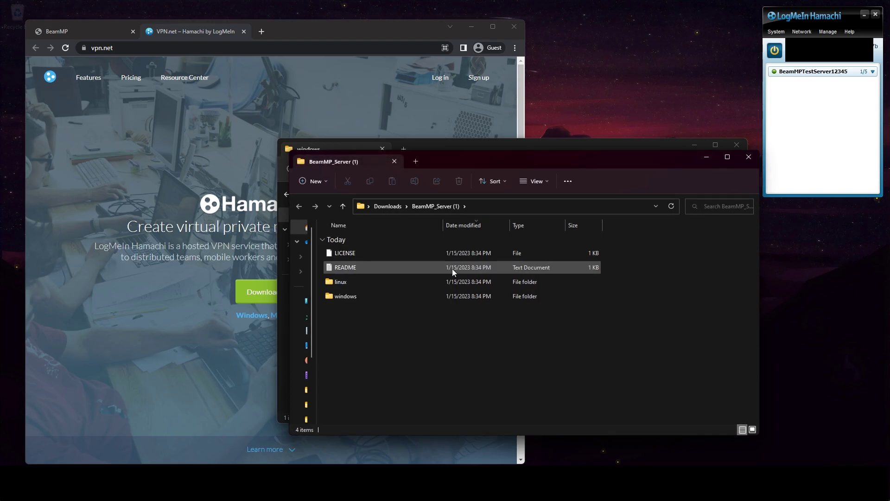
Run the extracted BeamMP-Server once using Run anyway, then close its console
drag(458, 159, 455, 159)
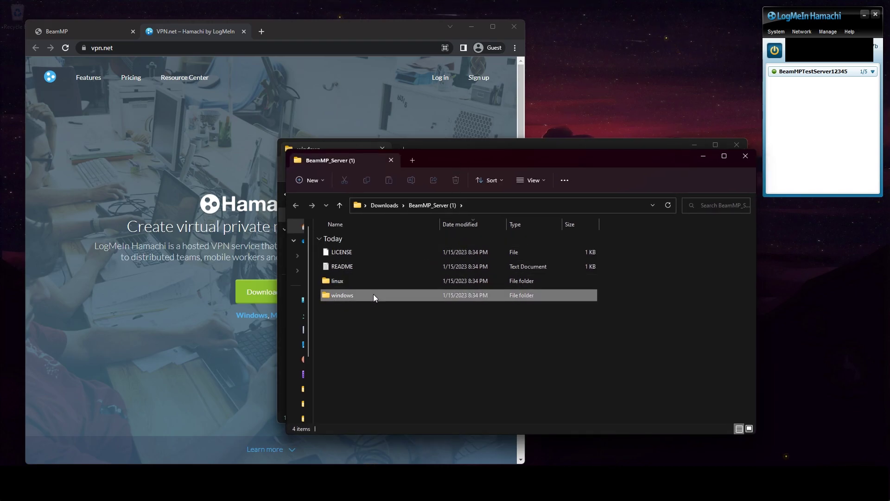
double_click(334, 298)
double_click(351, 252)
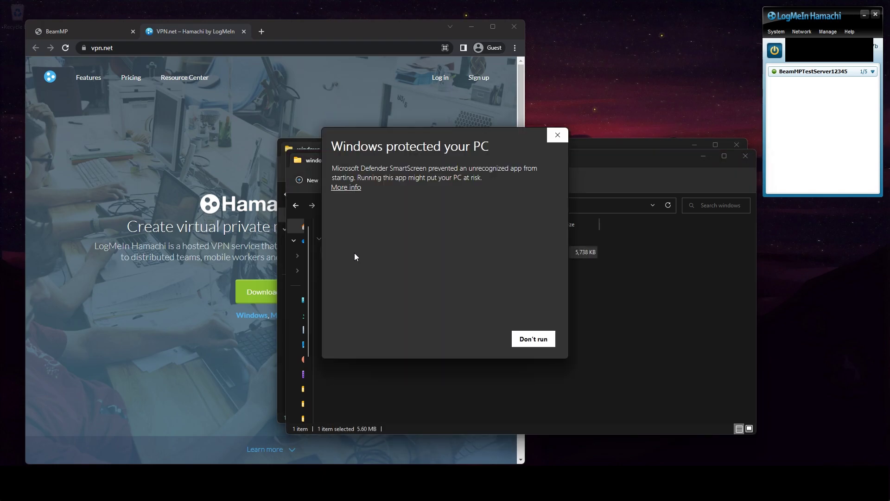
click(343, 188)
click(470, 340)
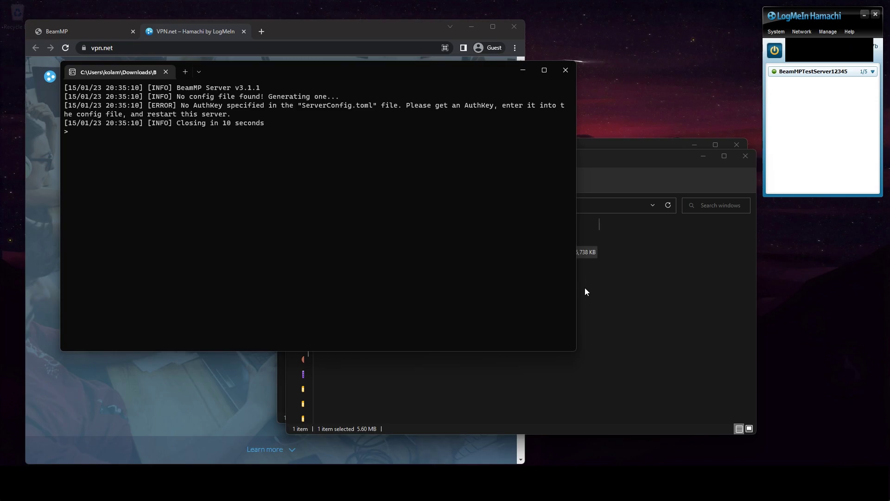
click(565, 70)
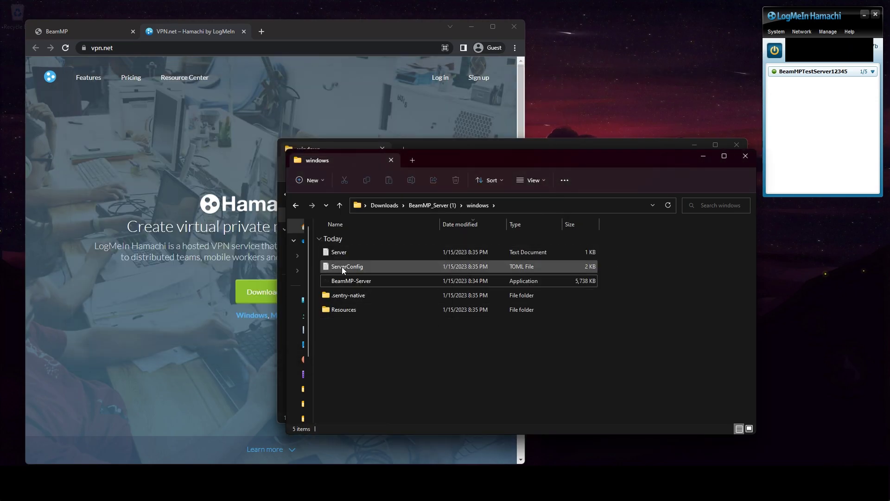
Open ServerConfig in Notepad and move its window up and right
double_click(362, 267)
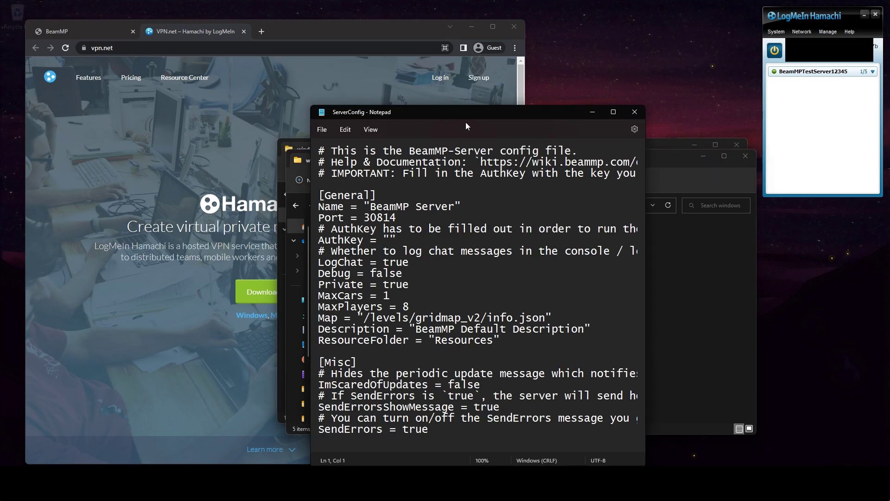
drag(467, 124, 487, 84)
ctrl+scroll(438, 159, down, 4)
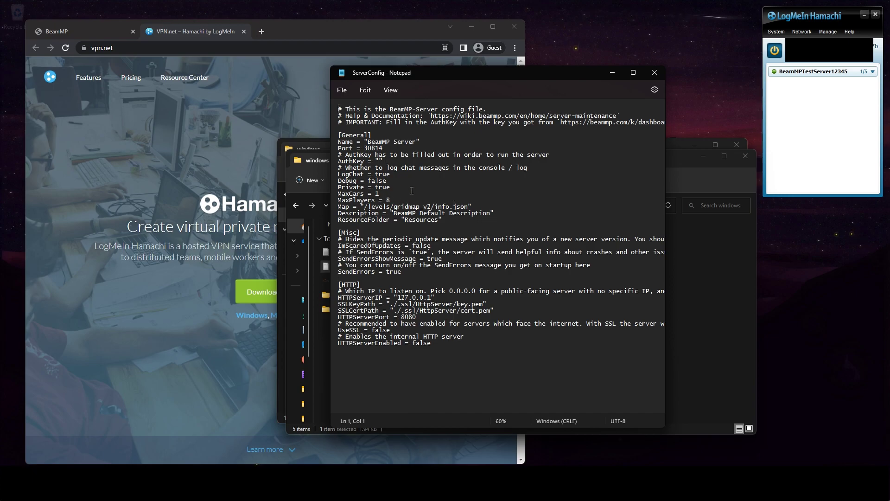
ctrl+scroll(527, 188, up, 2)
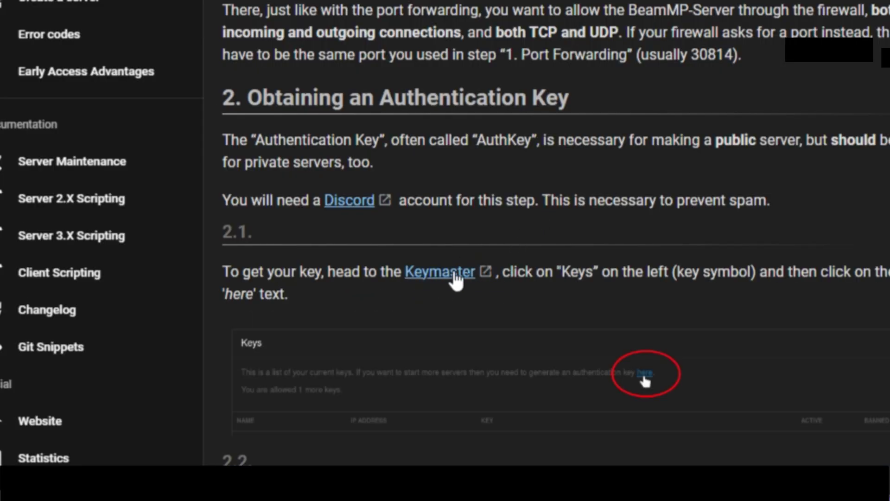
Follow the wiki's Keymaster link to the authentication keys page
click(455, 279)
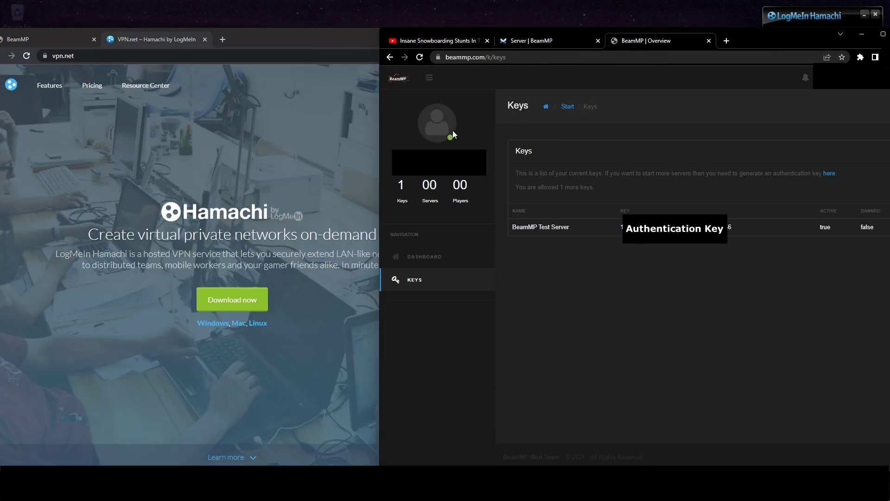
Open and dismiss the Create New Server Key form, then select the BeamMP Test Server key
click(829, 174)
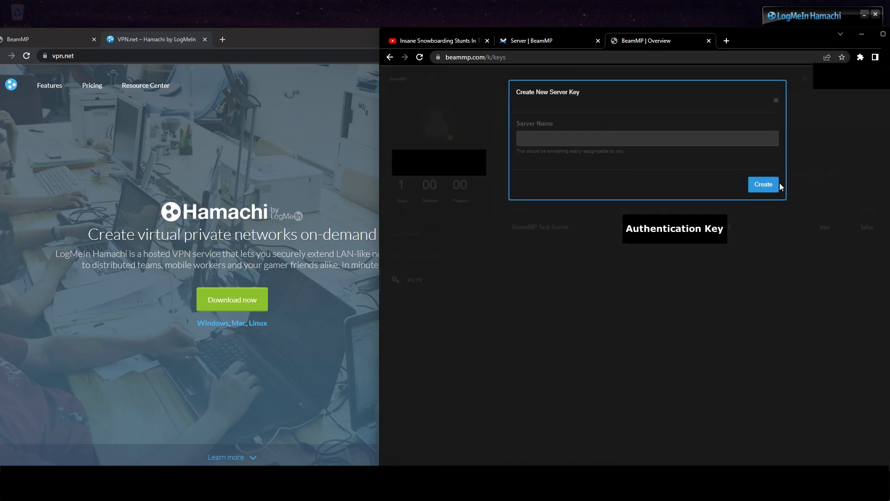
click(777, 100)
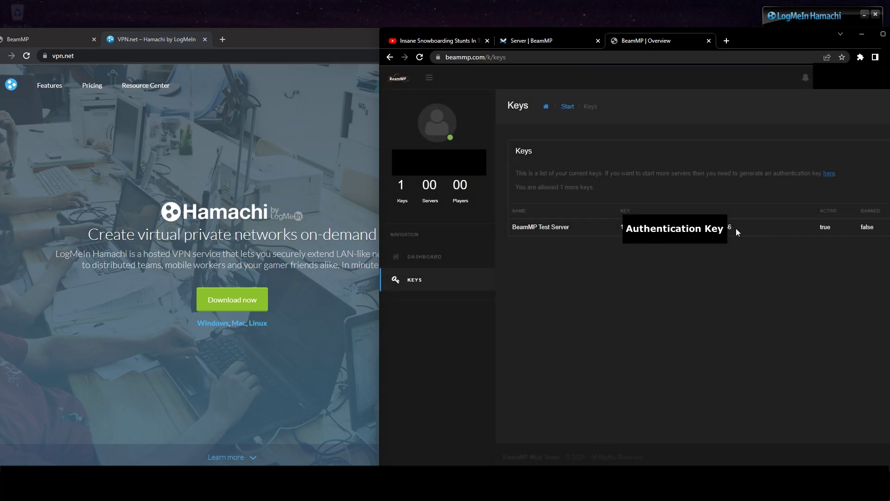
drag(735, 228, 615, 230)
Paste the copied key between the AuthKey quotes in ServerConfig and close Notepad
key(ctrl+c)
key(alt+Tab)
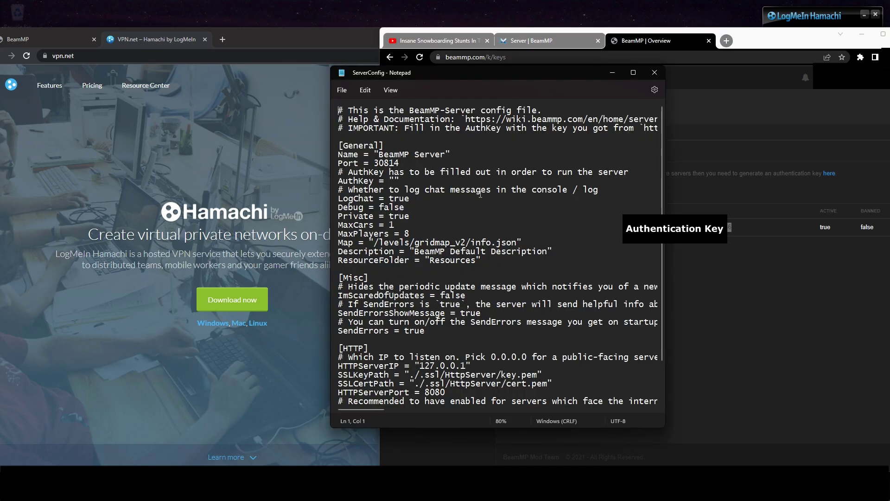
click(397, 179)
key(ctrl+v)
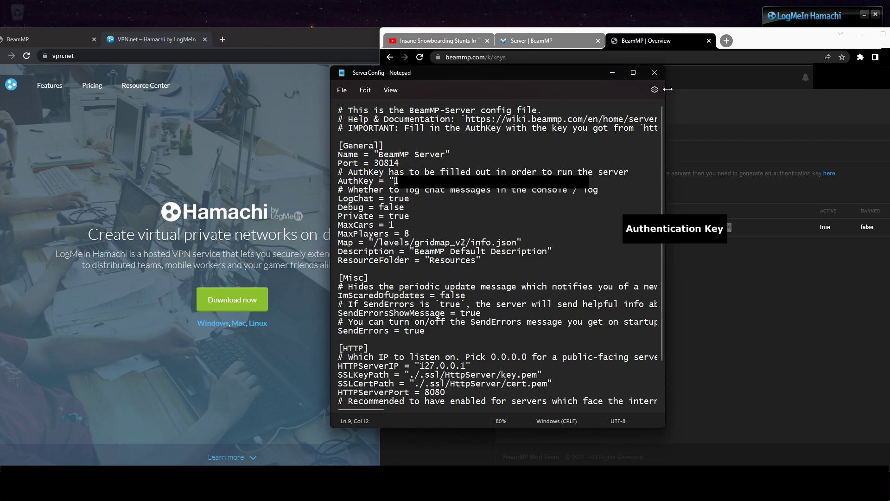
click(653, 73)
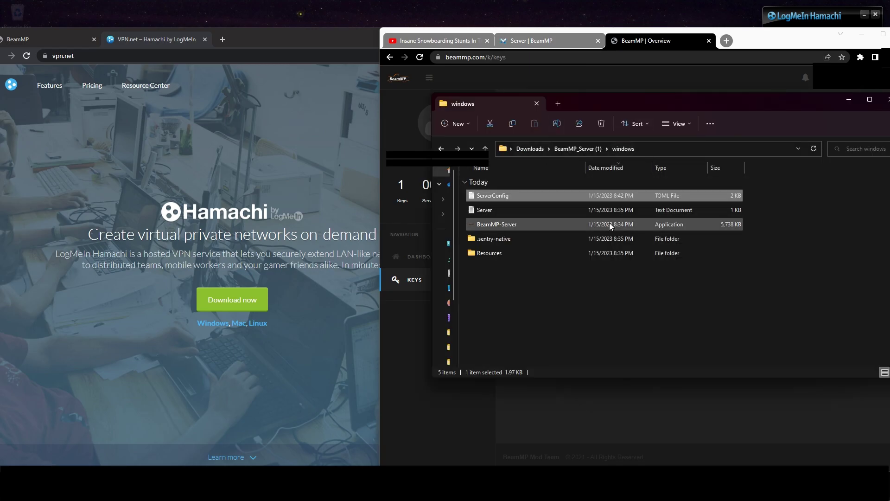
Relaunch BeamMP-Server.exe, allow it through the firewall, and switch to BeamNG.drive
double_click(524, 223)
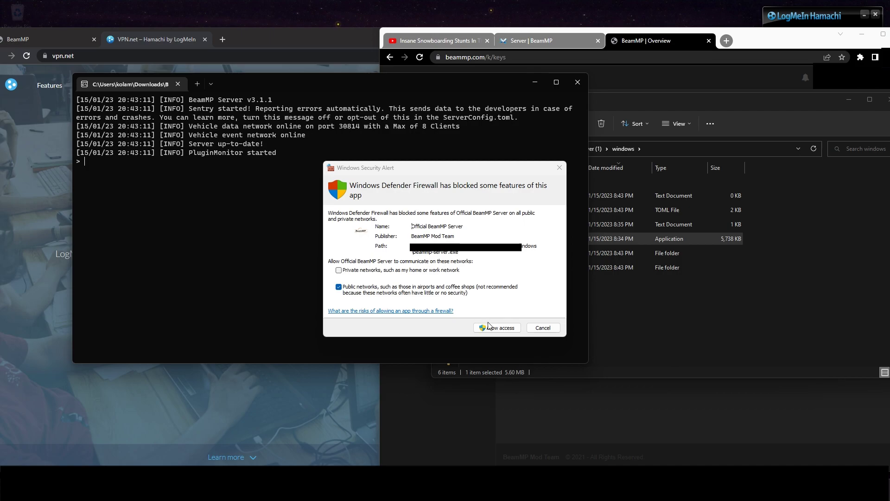
click(495, 327)
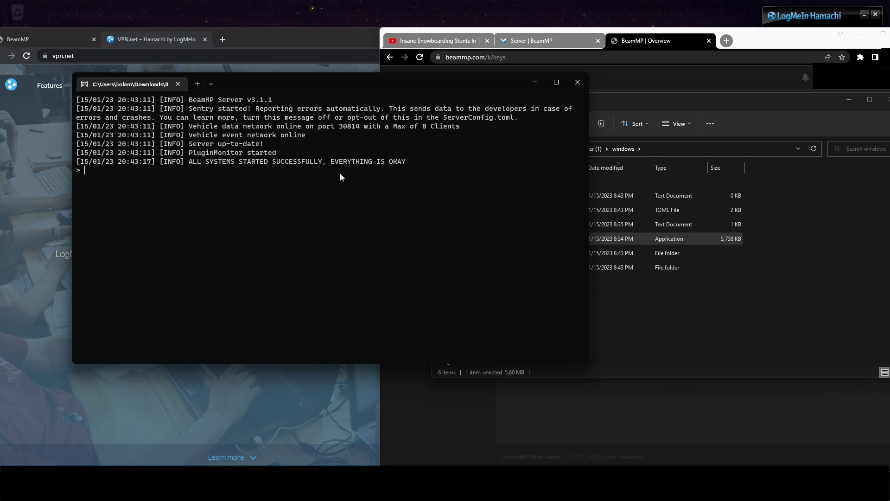
key(alt+Tab)
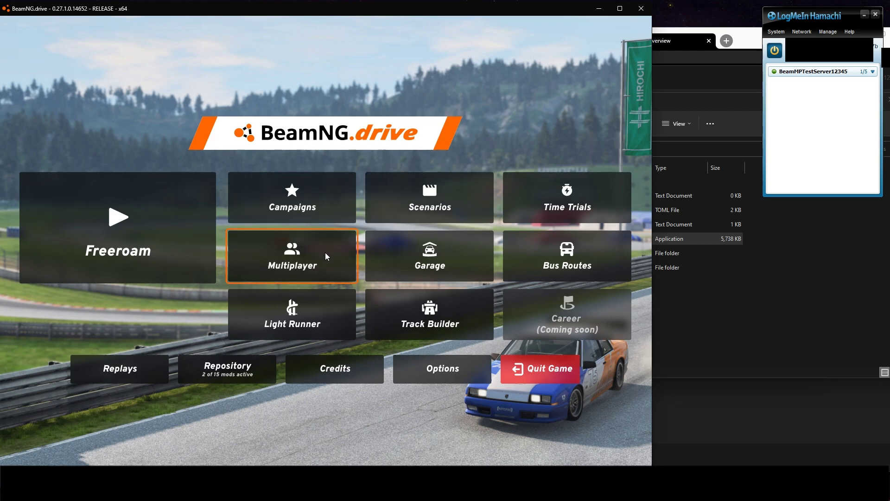
Open Multiplayer from the BeamNG.drive main menu and go to Direct Connect
click(304, 268)
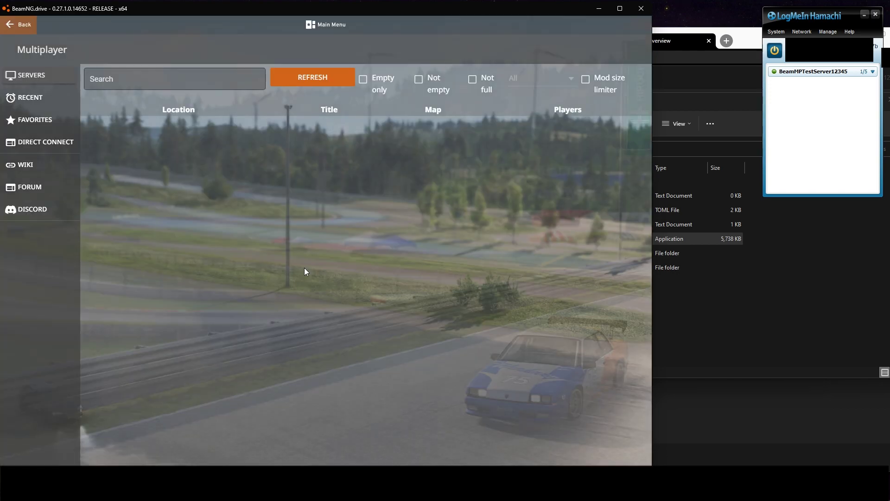
click(39, 142)
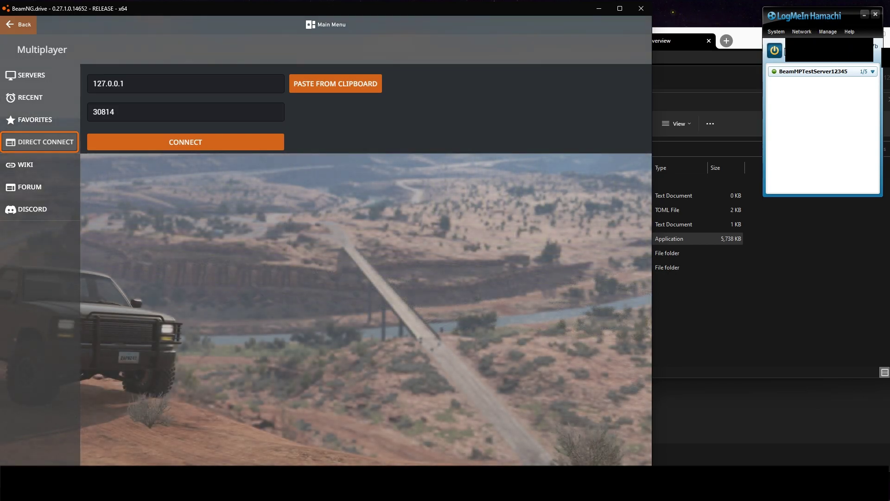
Replace 127.0.0.1 with the copied Hamachi IPv4 address and connect to the server
right_click(807, 51)
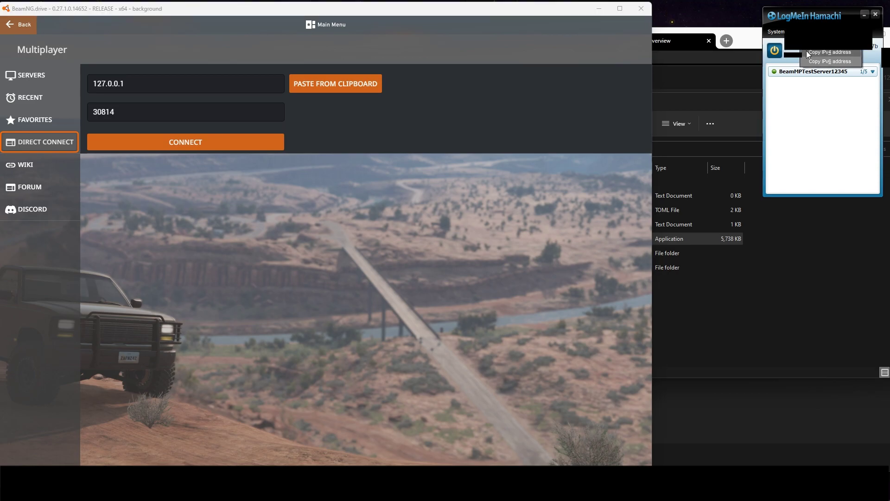
click(821, 53)
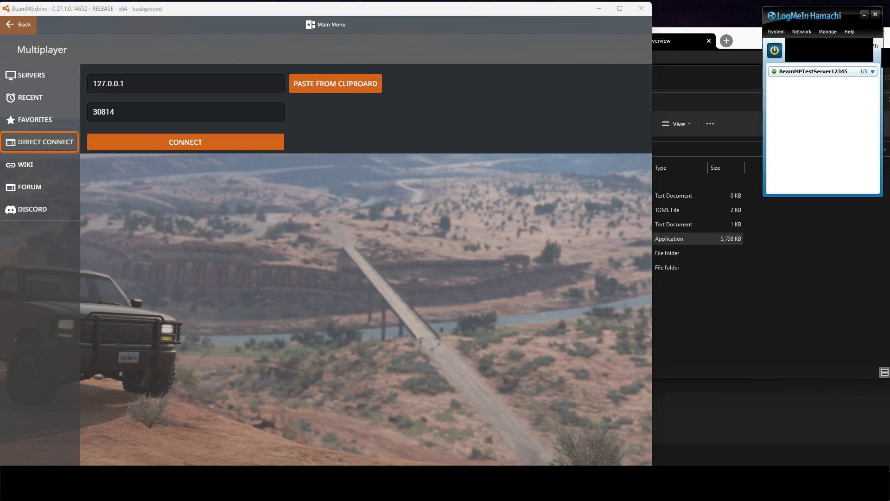
triple_click(266, 84)
key(ctrl+v)
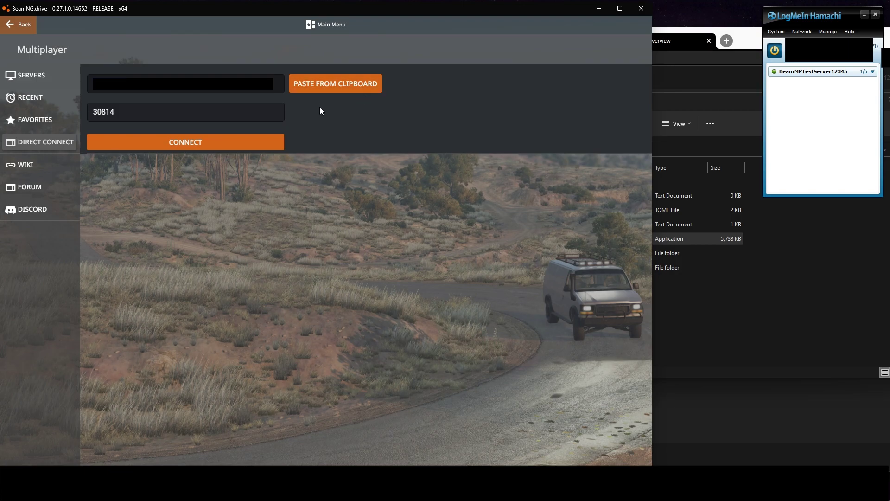
click(209, 142)
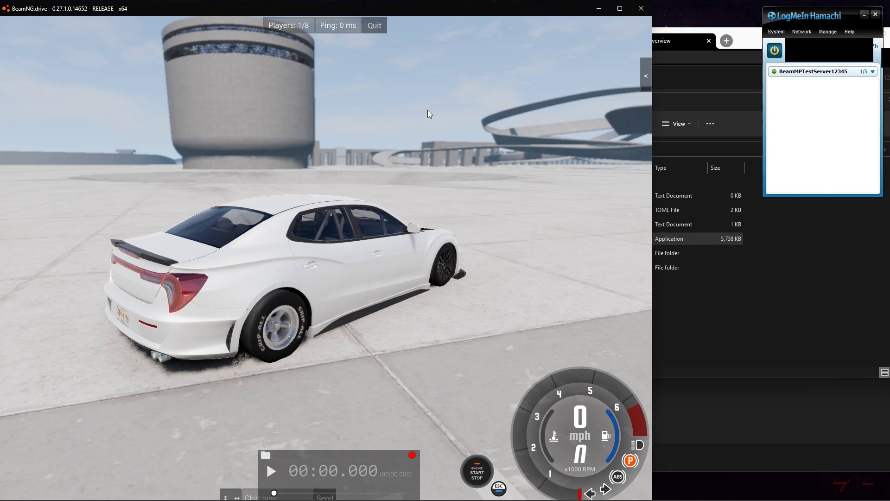
Orbit the camera around the white car while waiting for the friend to join
drag(484, 161, 209, 167)
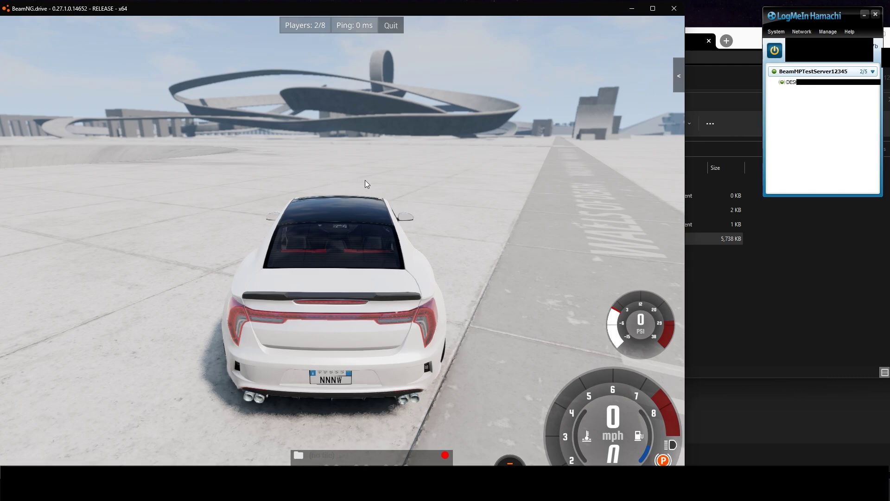
drag(366, 184, 487, 184)
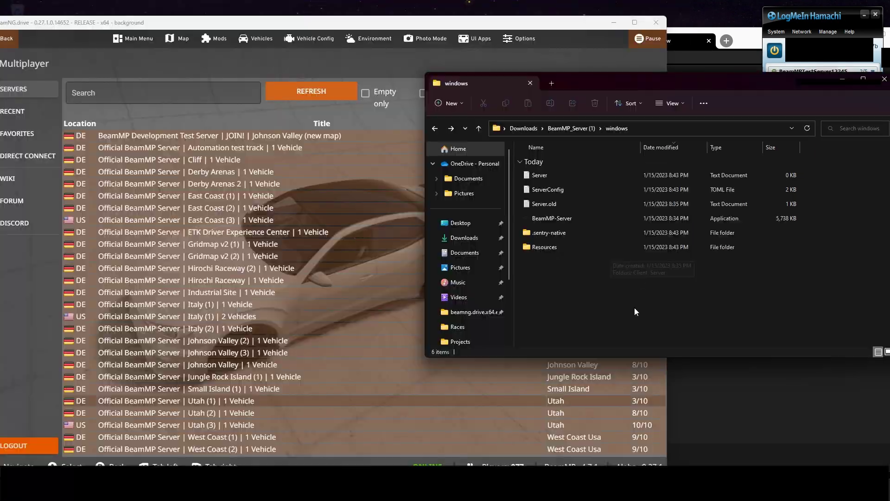
Paste the bmw_e92_rework_ringt0n mod zip into Resources and its Client folder
double_click(543, 247)
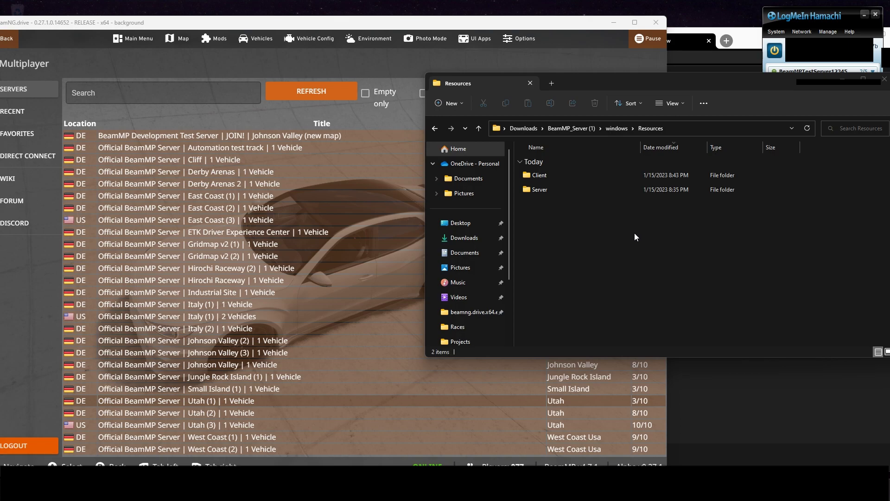
key(ctrl+v)
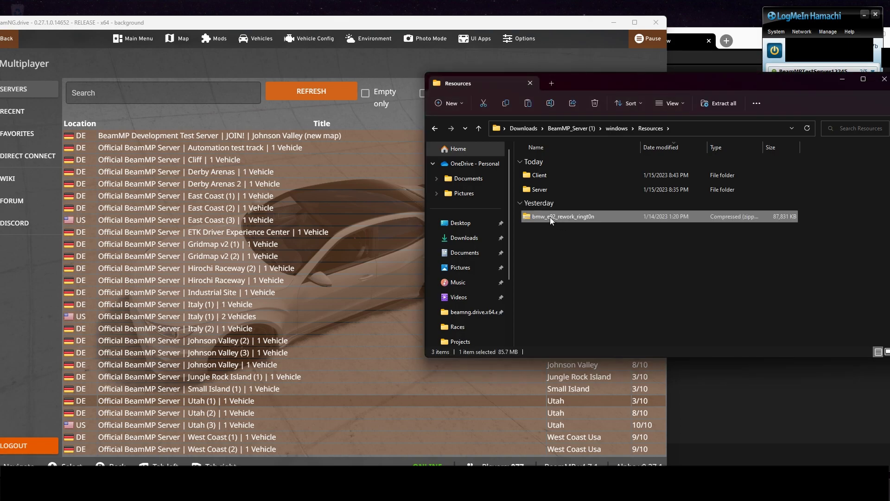
double_click(556, 176)
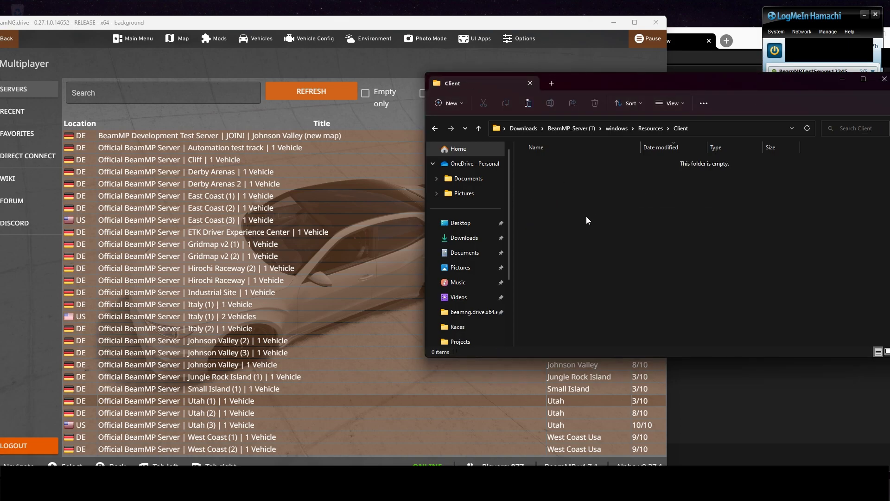
key(ctrl+v)
Paste the mod zip into the Server resources folder too, then return to the windows folder
click(650, 128)
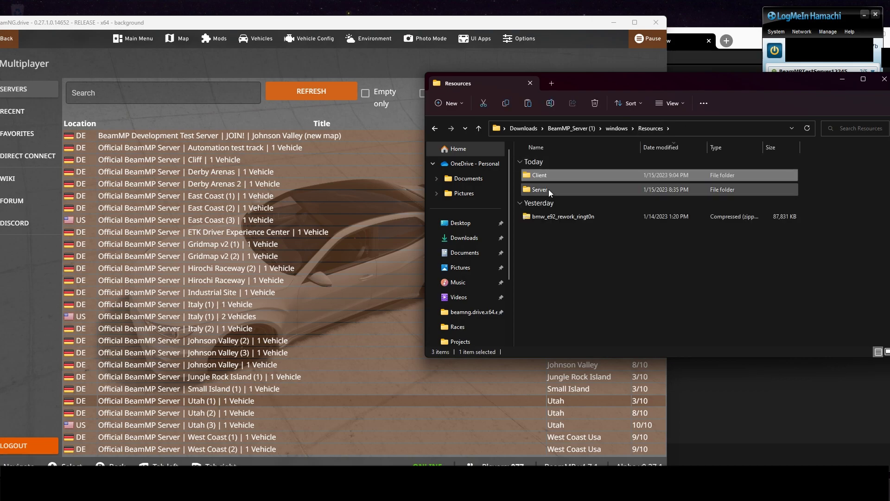
double_click(548, 189)
key(ctrl+v)
click(650, 128)
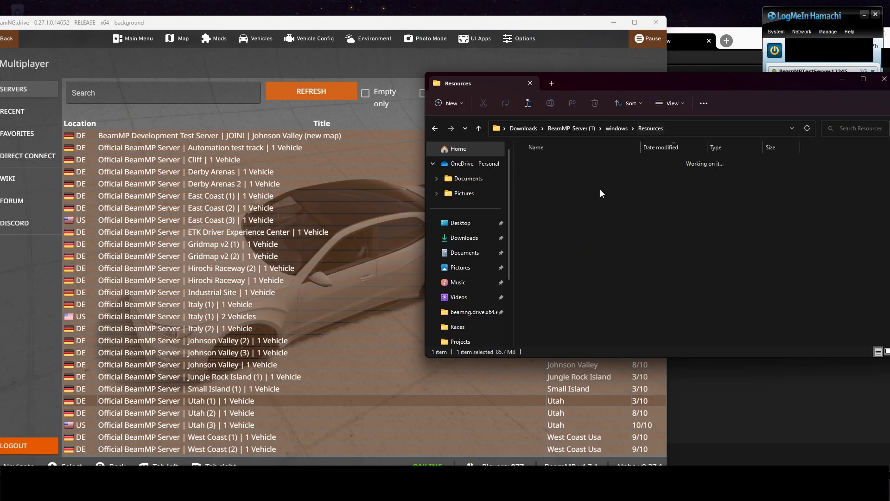
click(556, 219)
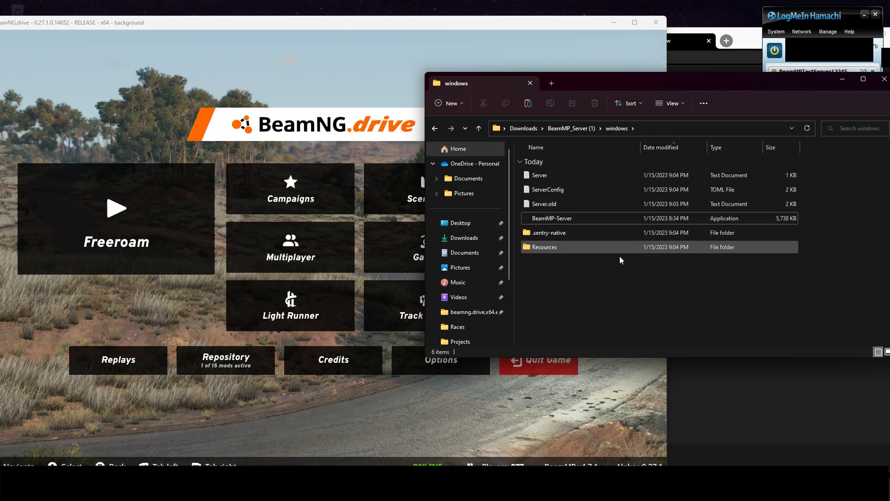
Open ServerConfig.toml, shrink the text, and select gridmap_v2 on the Map line
double_click(562, 191)
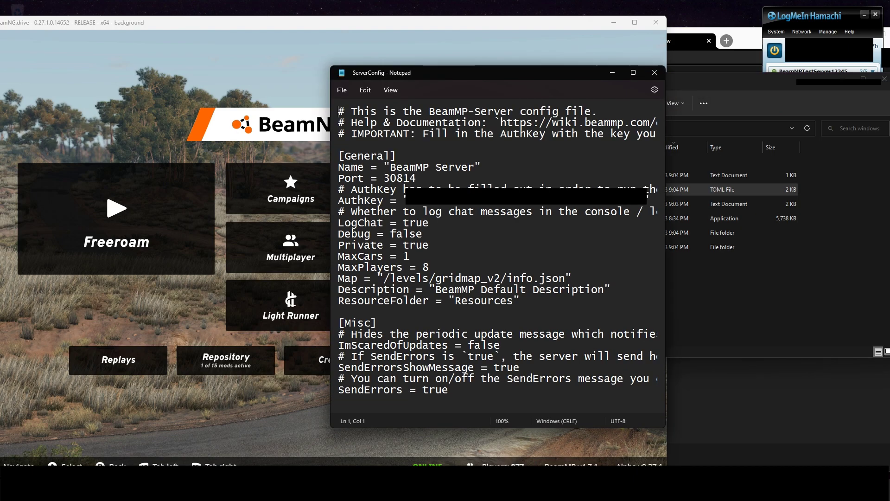
key(ctrl+minus)
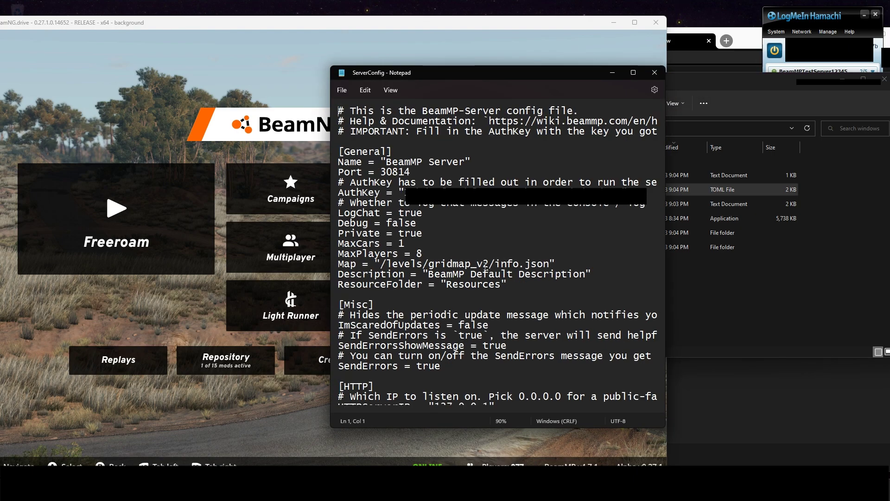
double_click(452, 263)
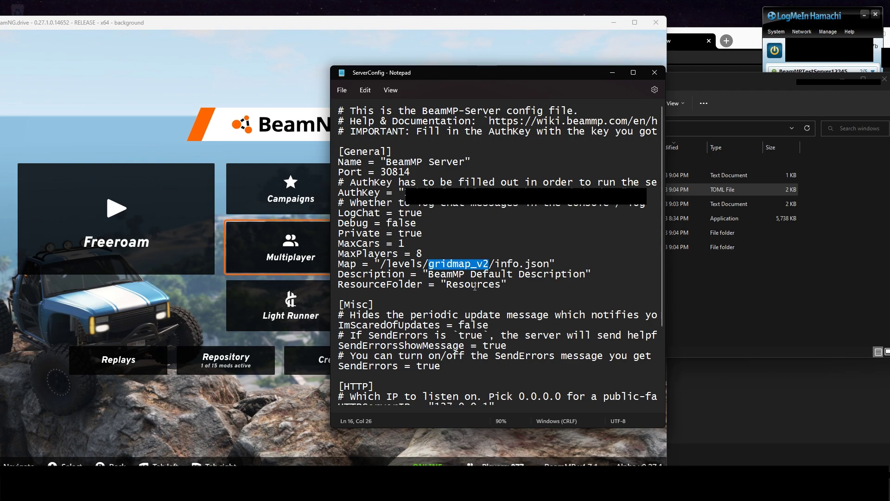
text(west)
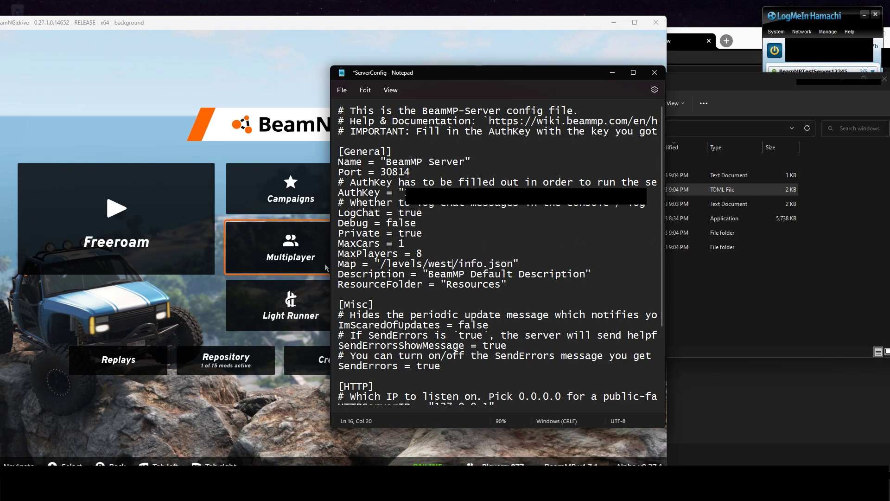
text(coast_usa)
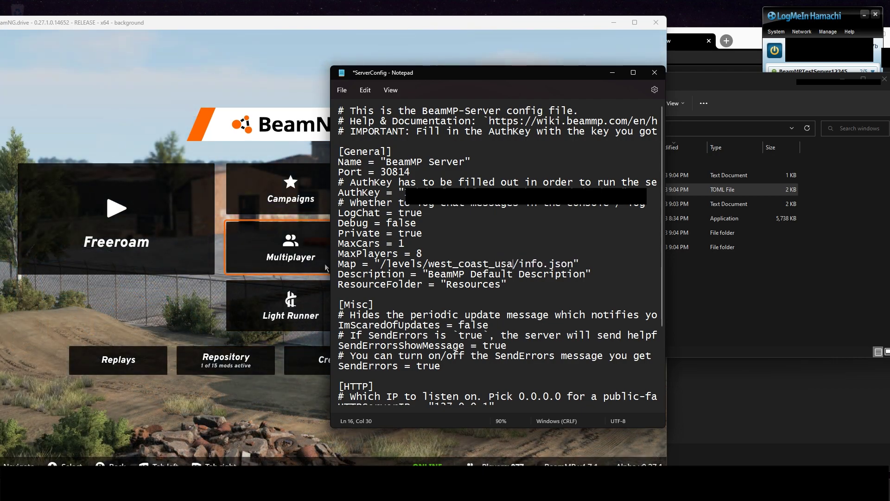
Close Notepad, relaunch BeamMP-Server.exe, and spawn the Slammed BMW 3-Series
click(654, 72)
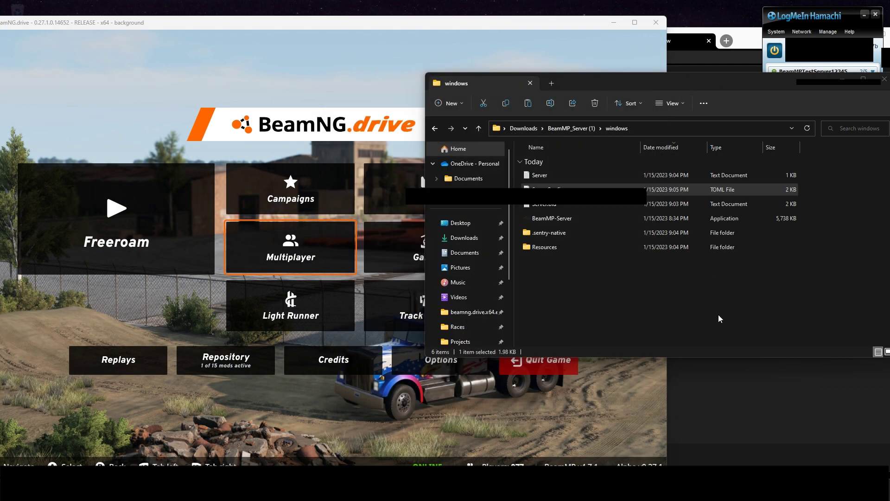
double_click(568, 219)
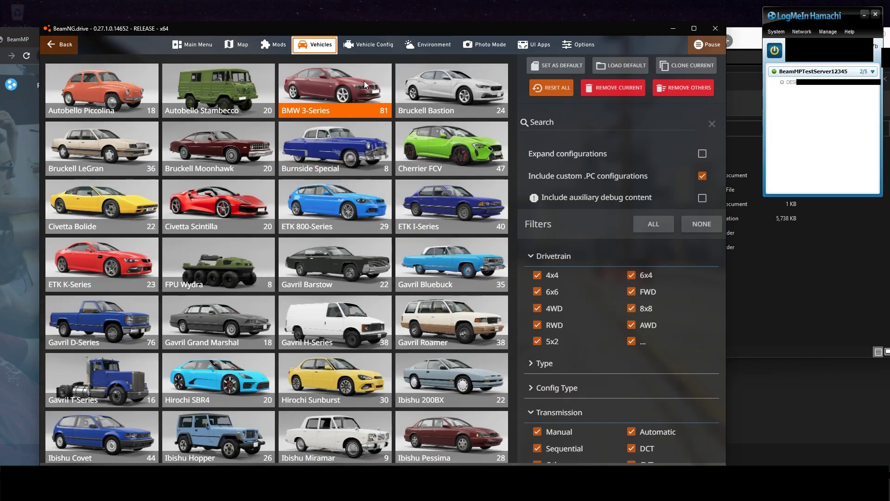
click(288, 116)
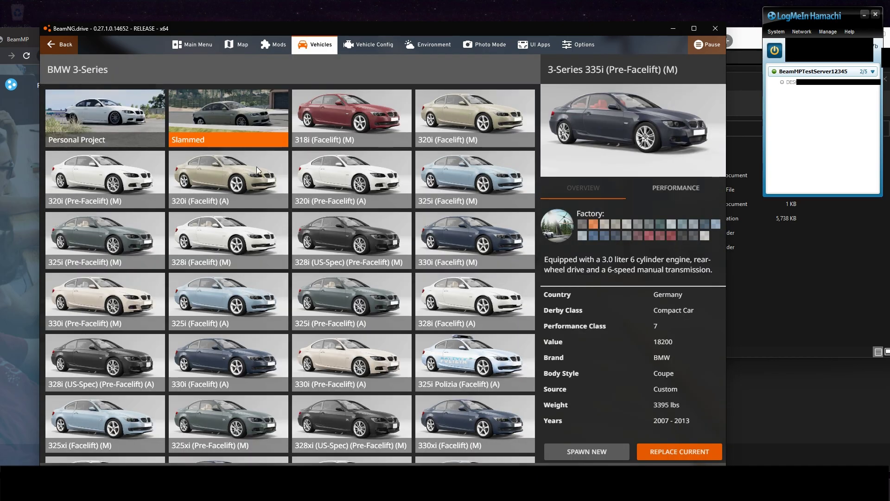
click(226, 103)
double_click(227, 103)
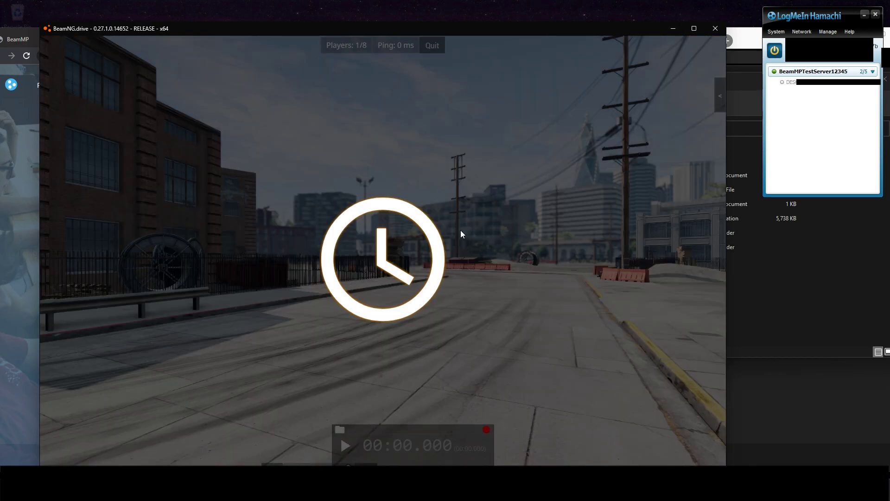